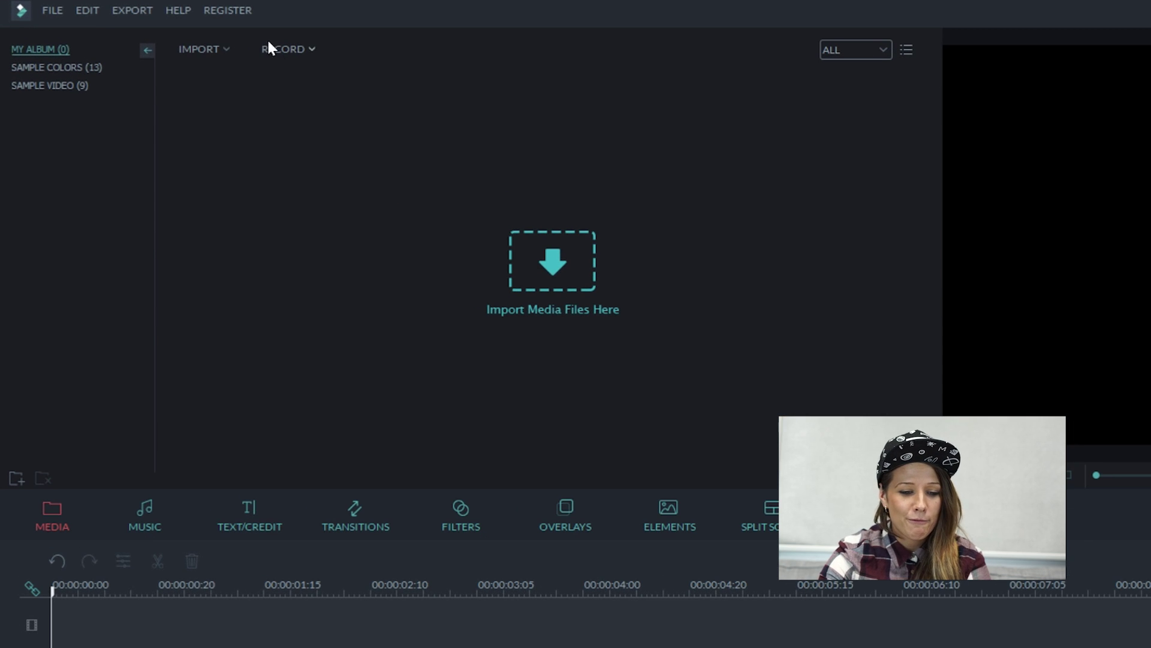
# Step: Import clips 00017, 00019, 00020, 00021 and MVI_9964 from the Split Screen folder
pyautogui.click(270, 69)
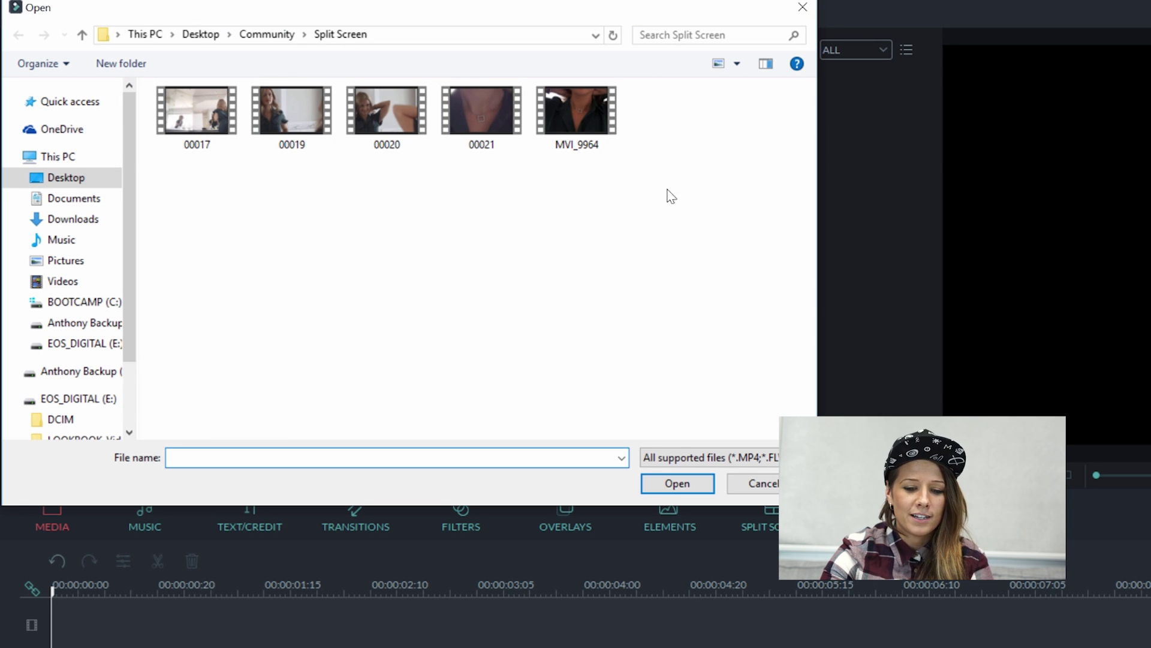
pyautogui.moveTo(674, 194); pyautogui.dragTo(197, 110)
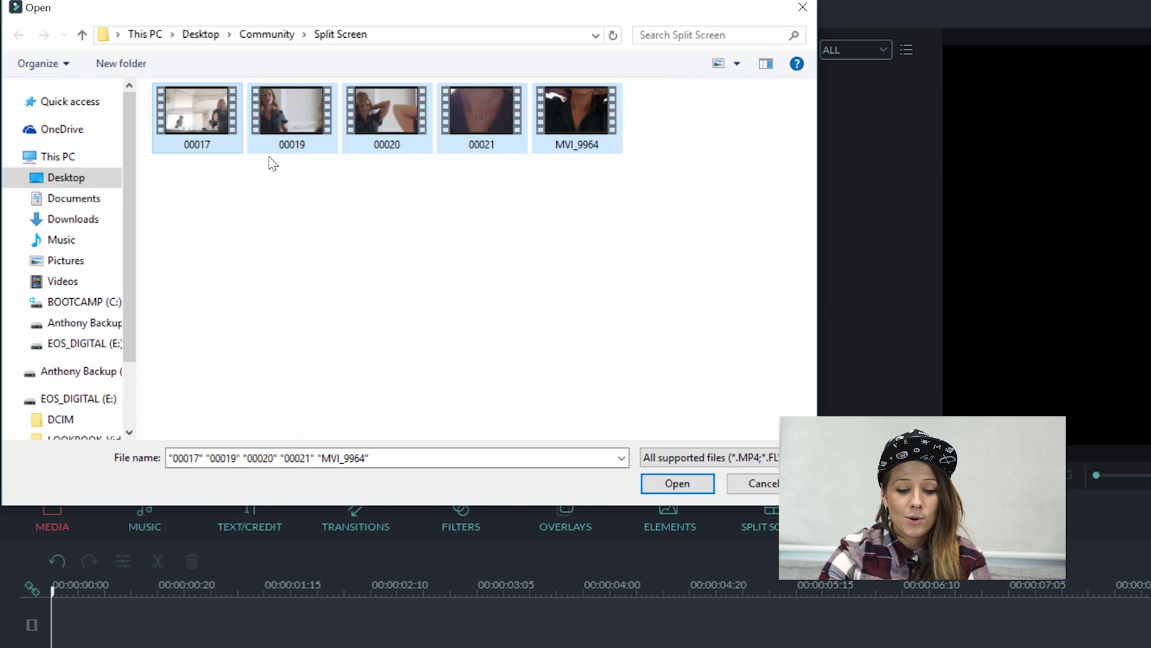
pyautogui.click(676, 484)
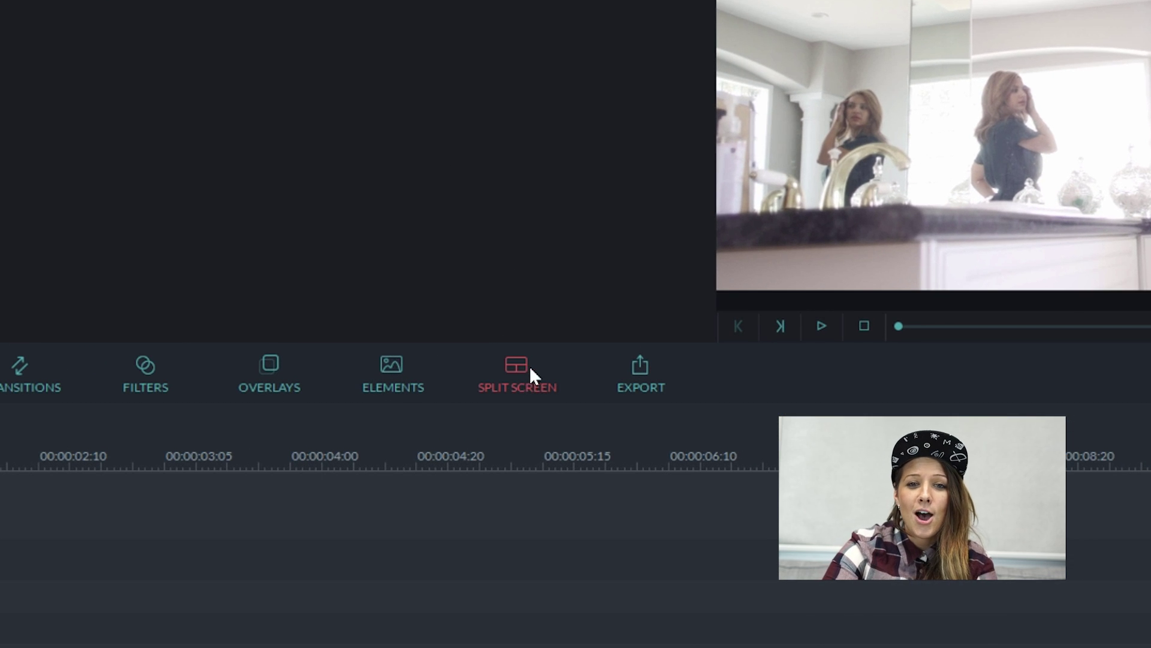
# Step: Add the side-by-side two-panel split screen with 00019 on the left and 00017 on the right
pyautogui.click(516, 373)
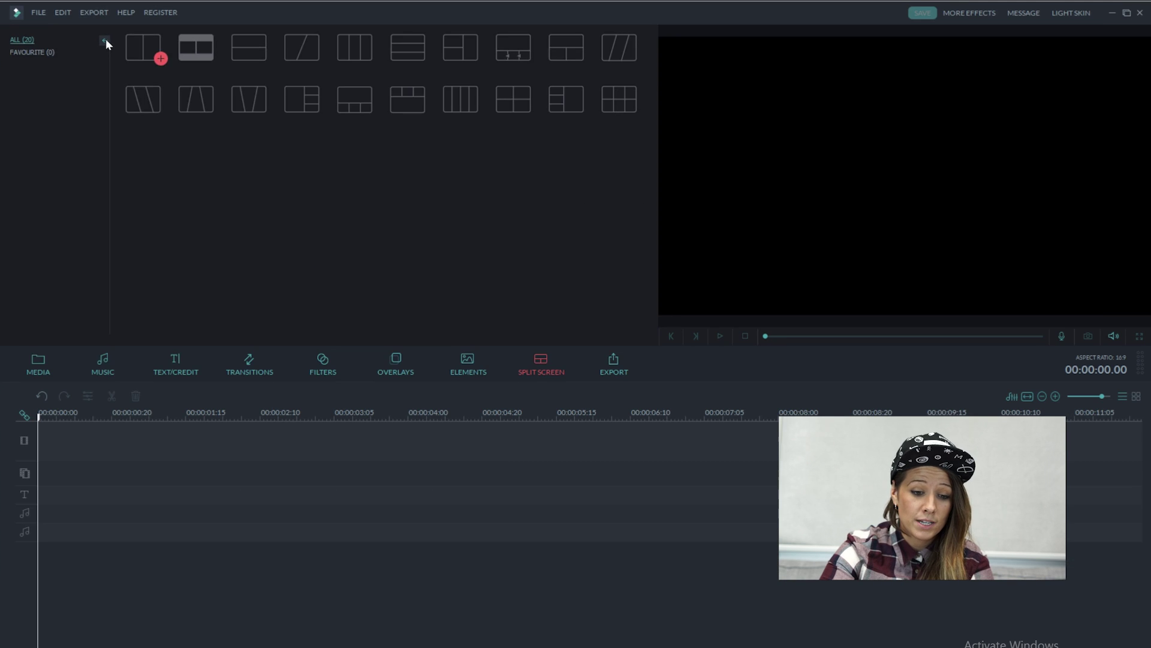
pyautogui.click(168, 99)
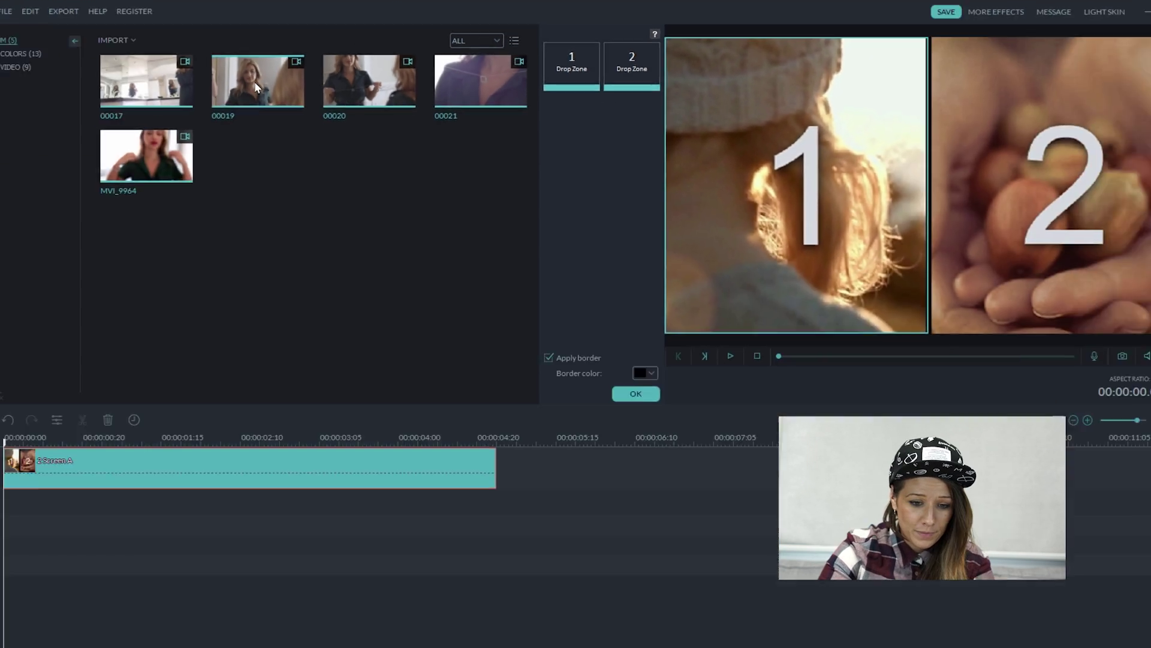
pyautogui.moveTo(256, 87); pyautogui.dragTo(569, 57)
pyautogui.moveTo(207, 96); pyautogui.dragTo(360, 97)
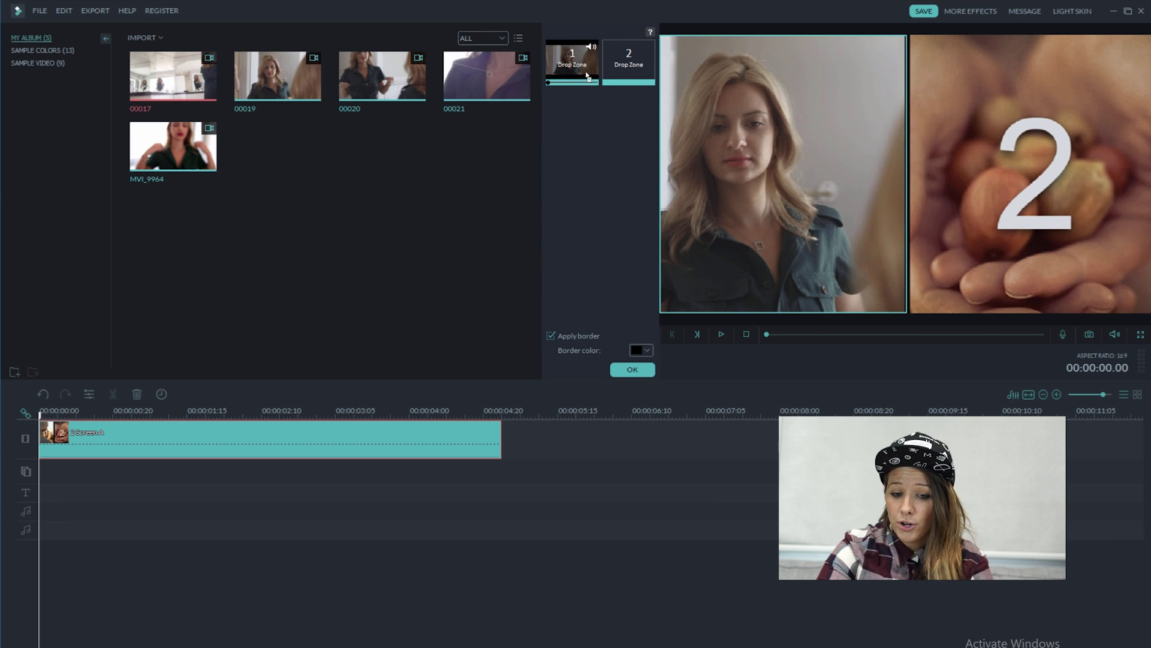
pyautogui.moveTo(640, 59); pyautogui.dragTo(641, 59)
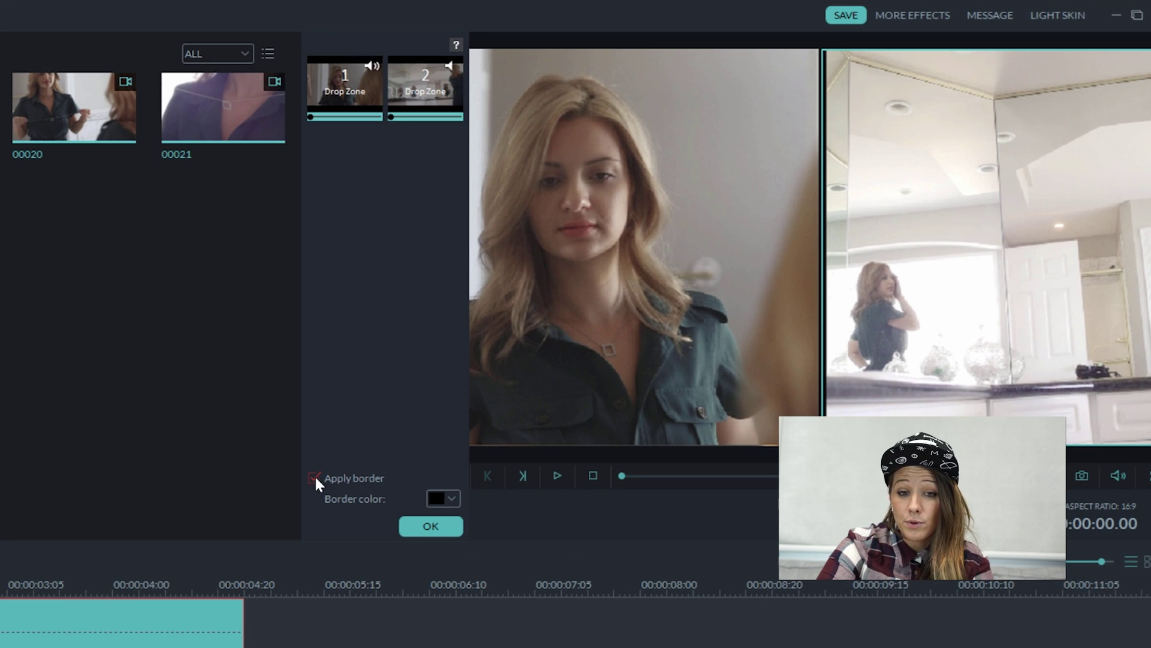
# Step: Keep the panel border on, try red and green, settle on black, and apply the split screen
pyautogui.click(314, 478)
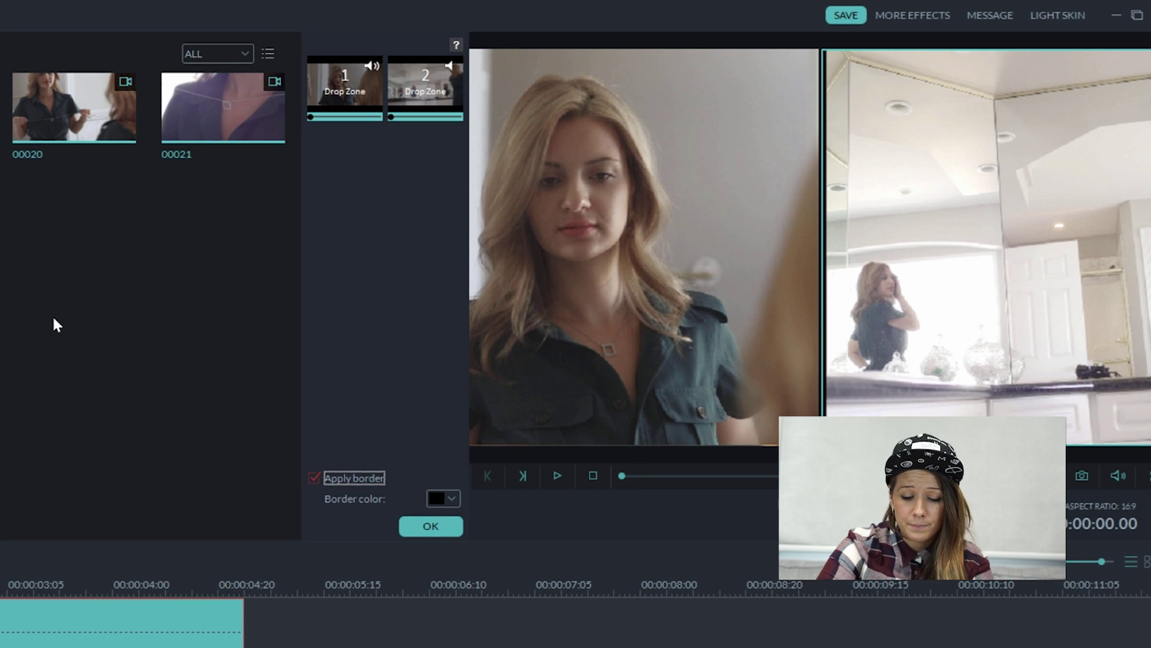
pyautogui.click(316, 478)
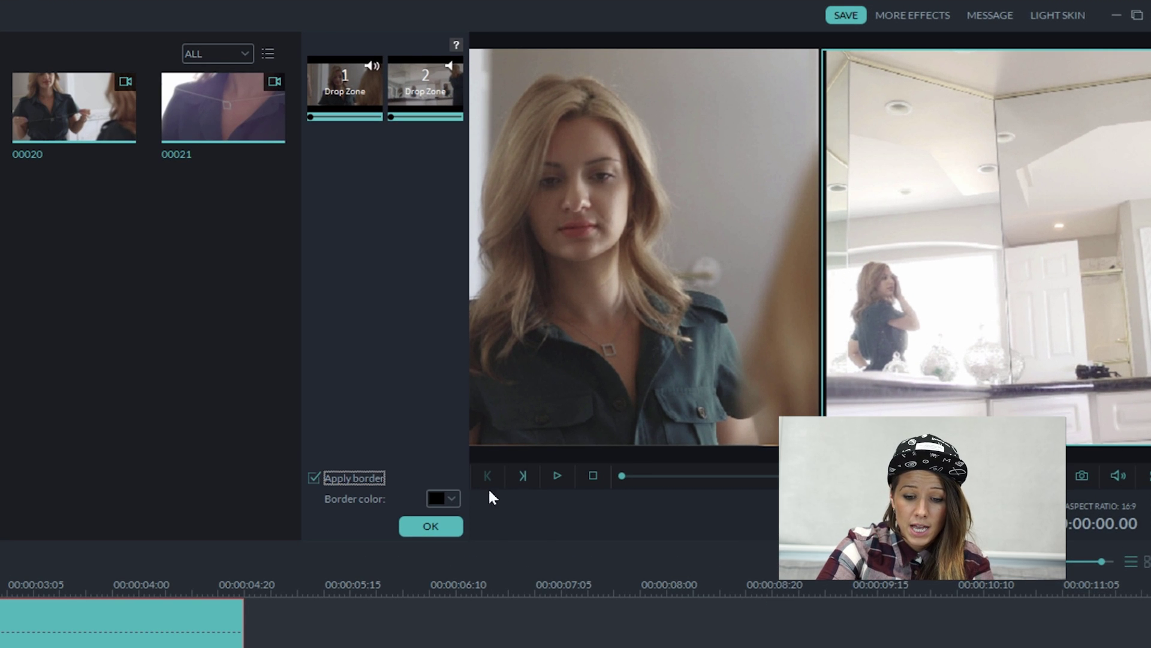
pyautogui.click(453, 499)
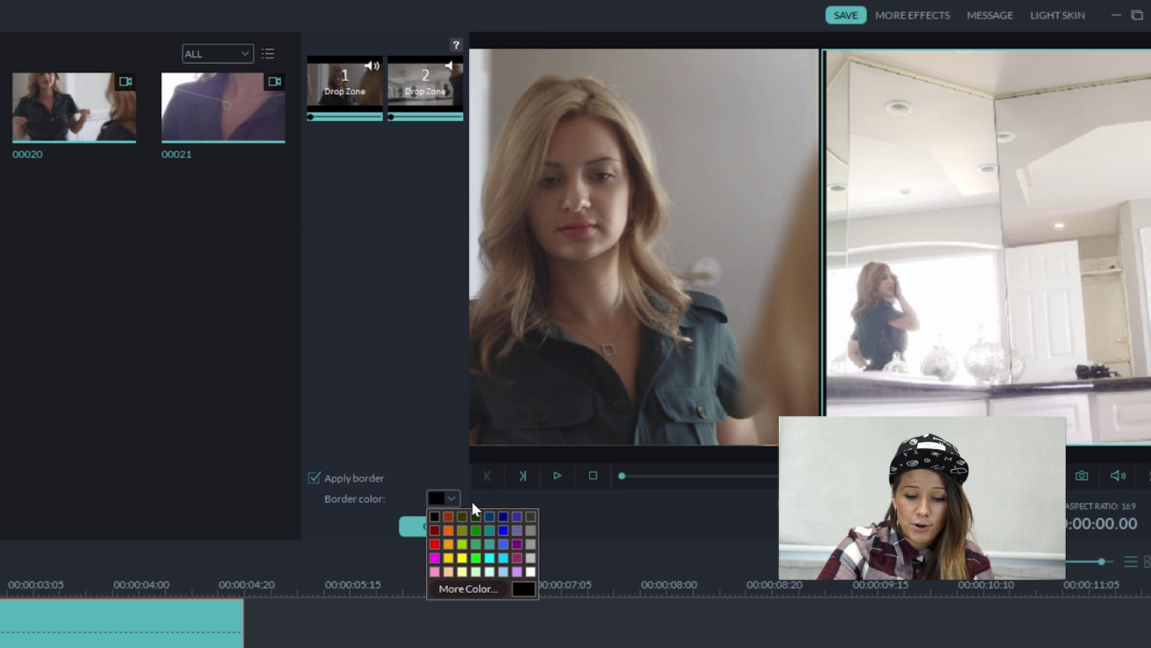
pyautogui.click(435, 544)
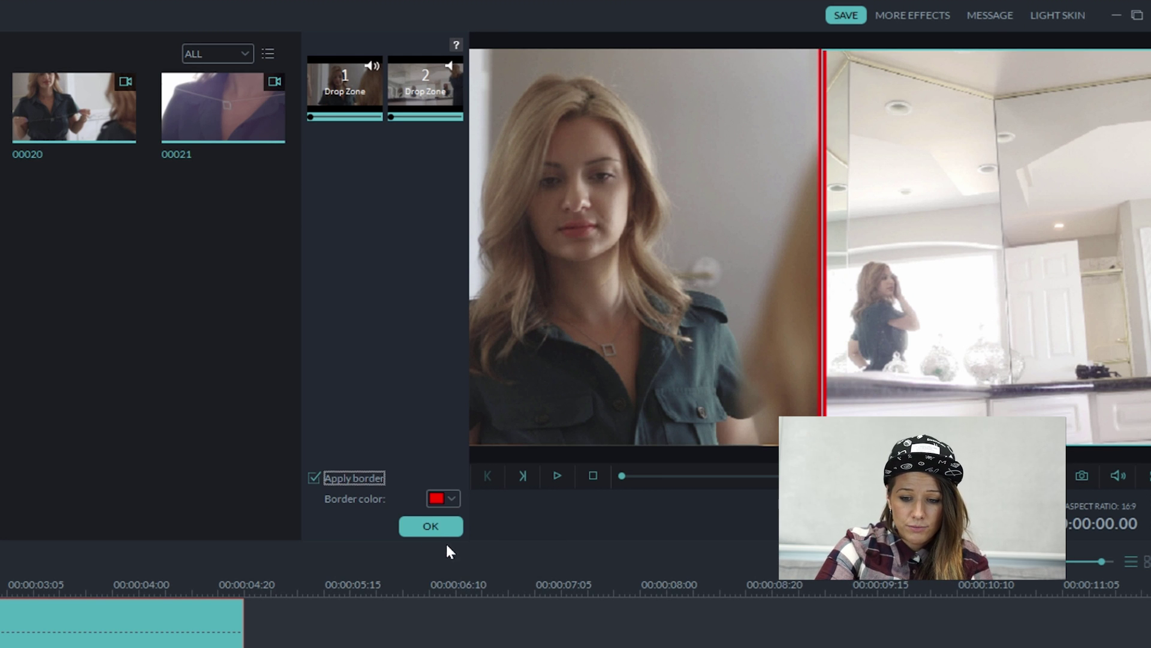
pyautogui.click(445, 499)
pyautogui.click(476, 544)
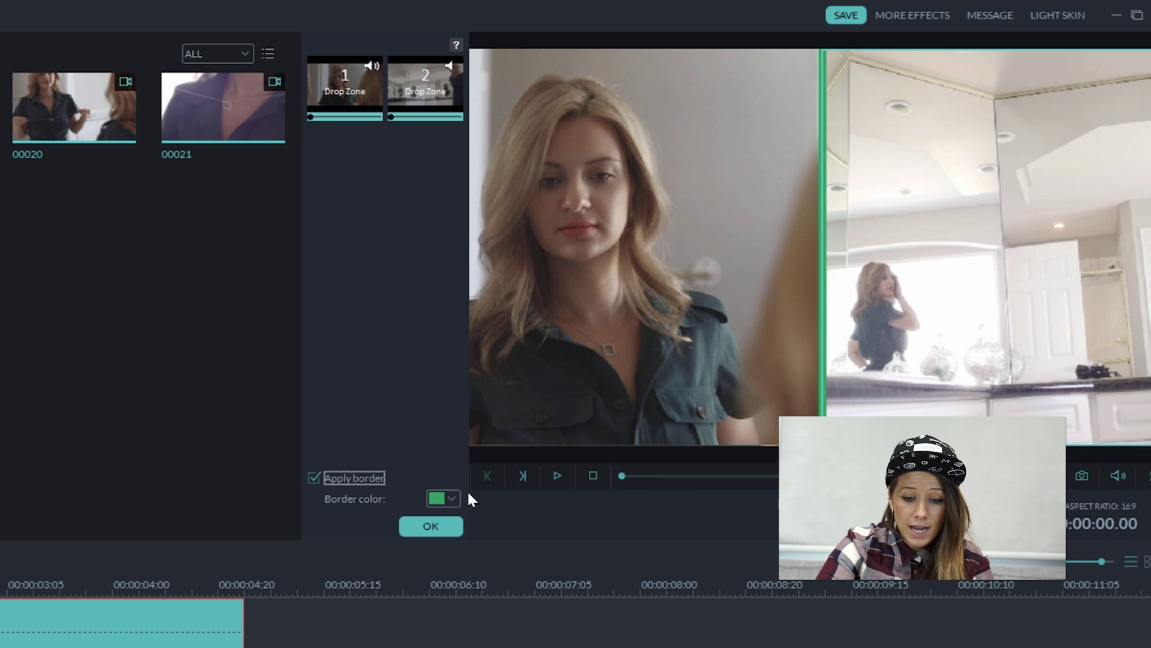
pyautogui.click(447, 499)
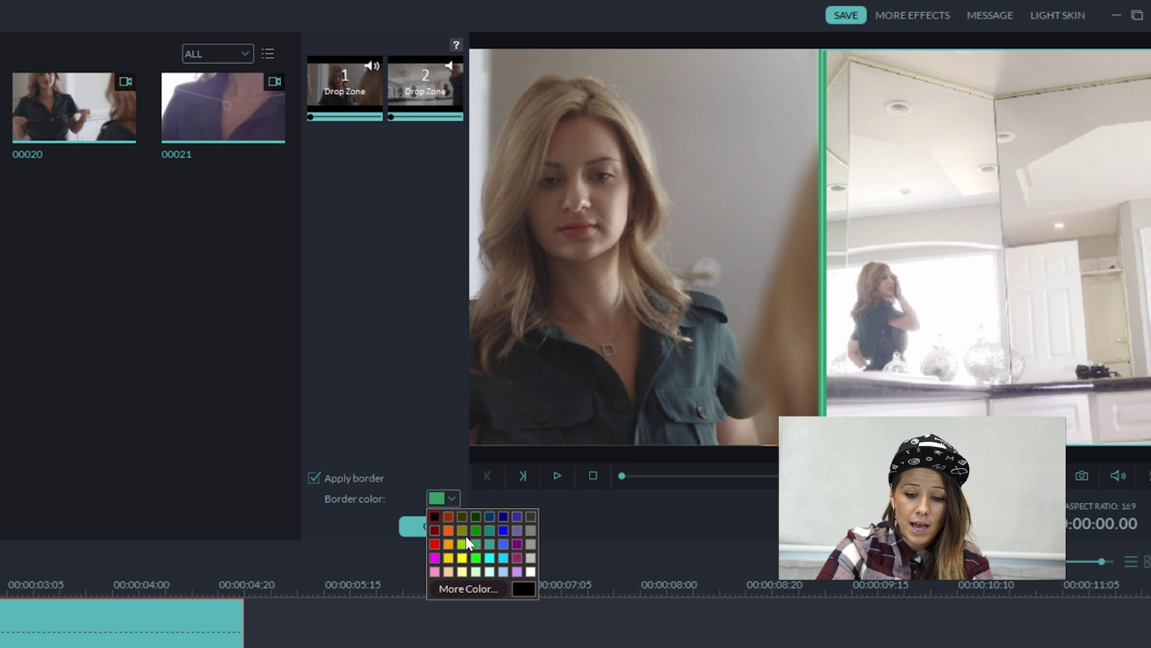
pyautogui.click(434, 516)
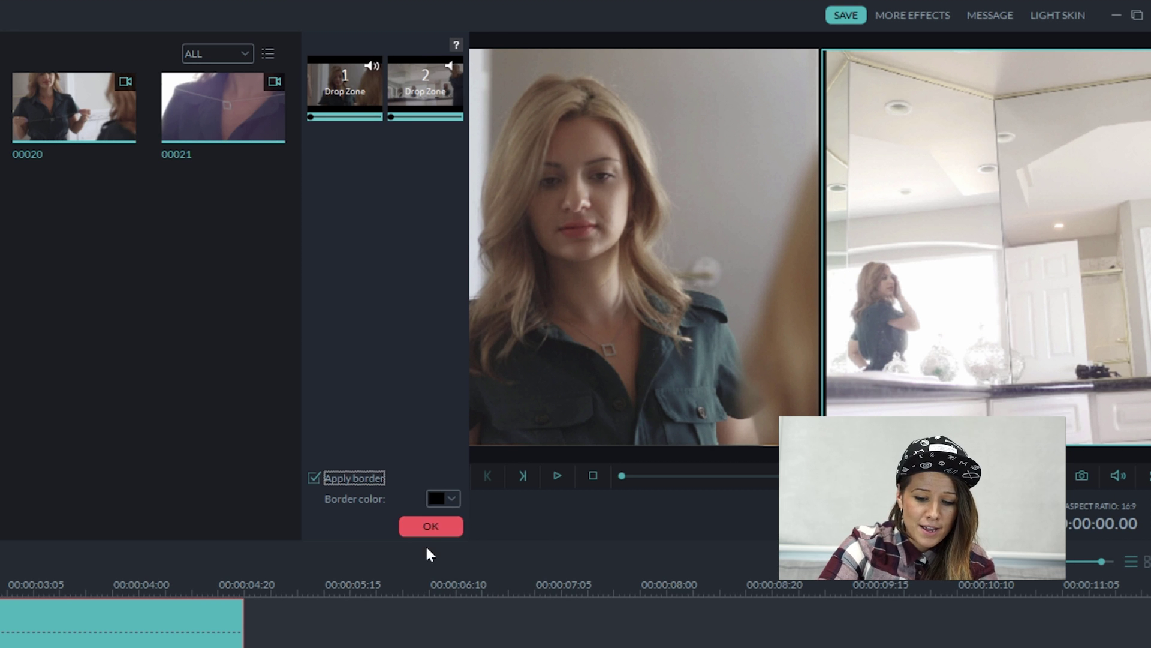
pyautogui.click(433, 527)
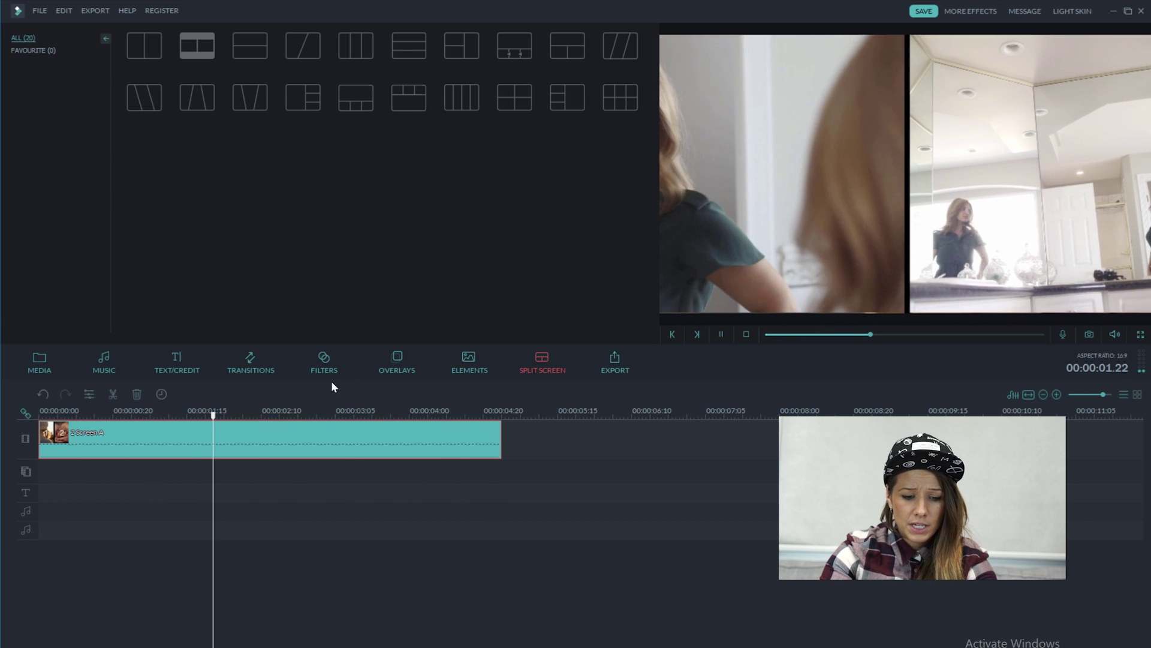
# Step: Shift the left panel's footage rightward until the woman's face is centred, then play the preview
pyautogui.press('space')
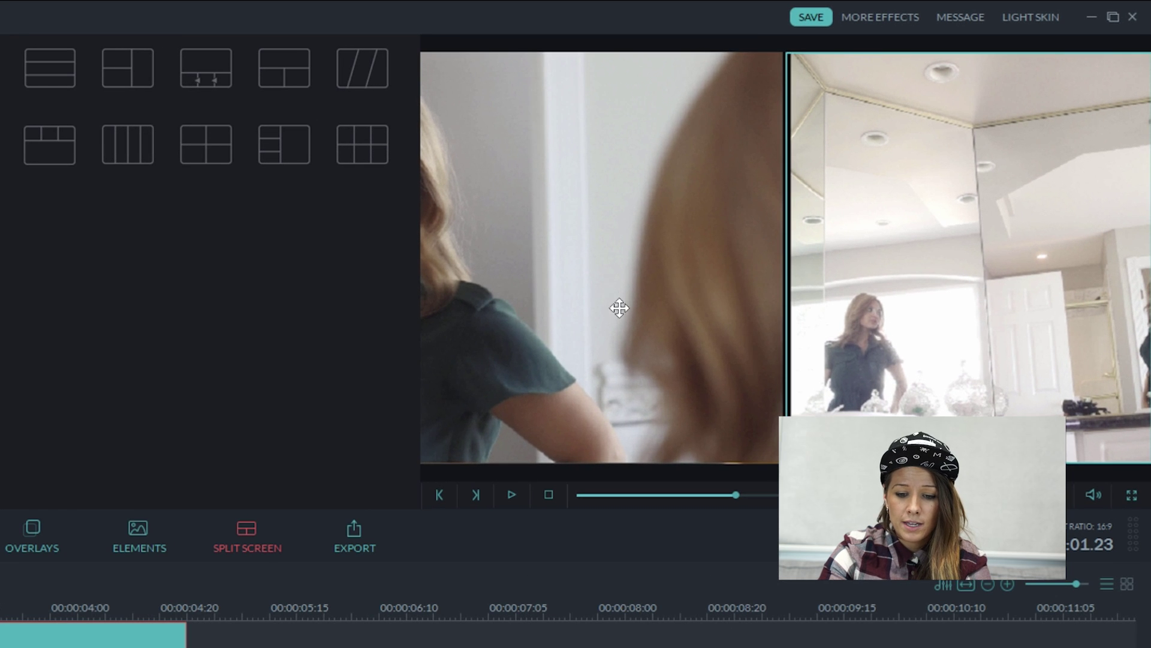
pyautogui.click(700, 187)
pyautogui.moveTo(481, 278); pyautogui.dragTo(645, 264)
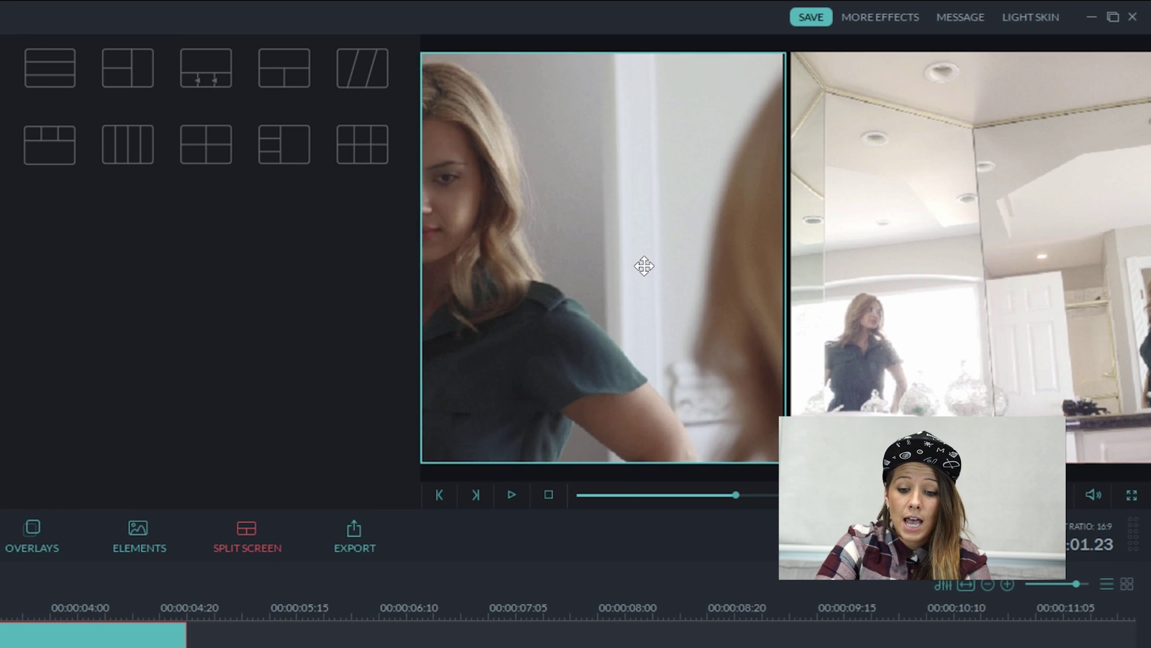
pyautogui.moveTo(514, 257); pyautogui.dragTo(630, 250)
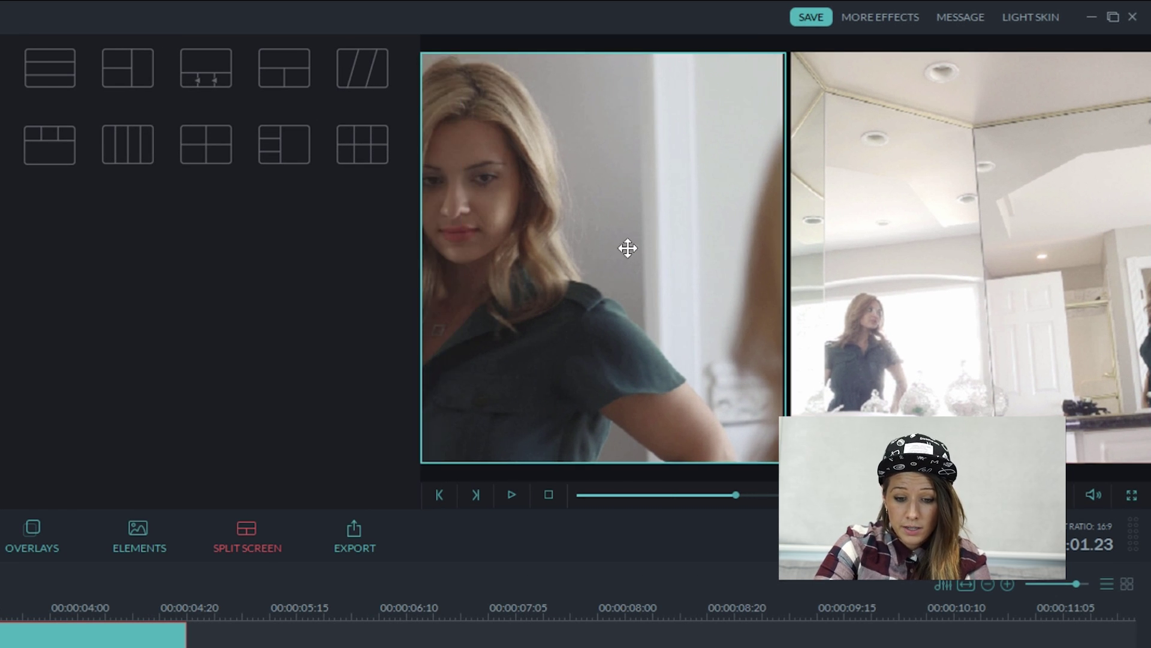
pyautogui.moveTo(527, 257); pyautogui.dragTo(596, 257)
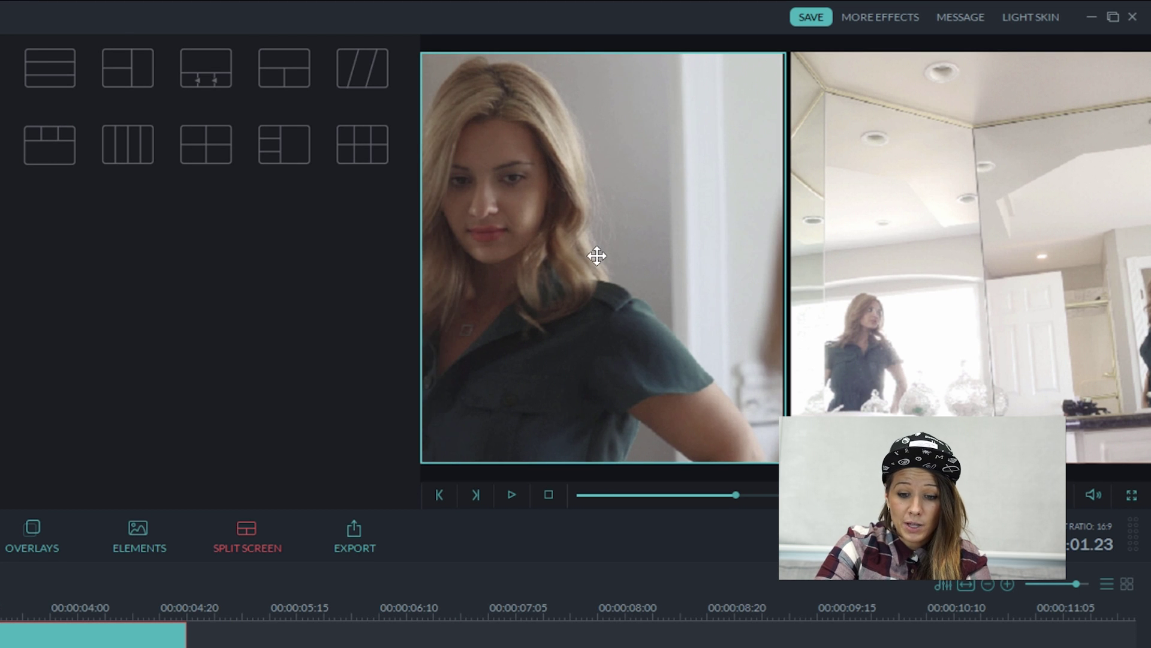
pyautogui.press('space')
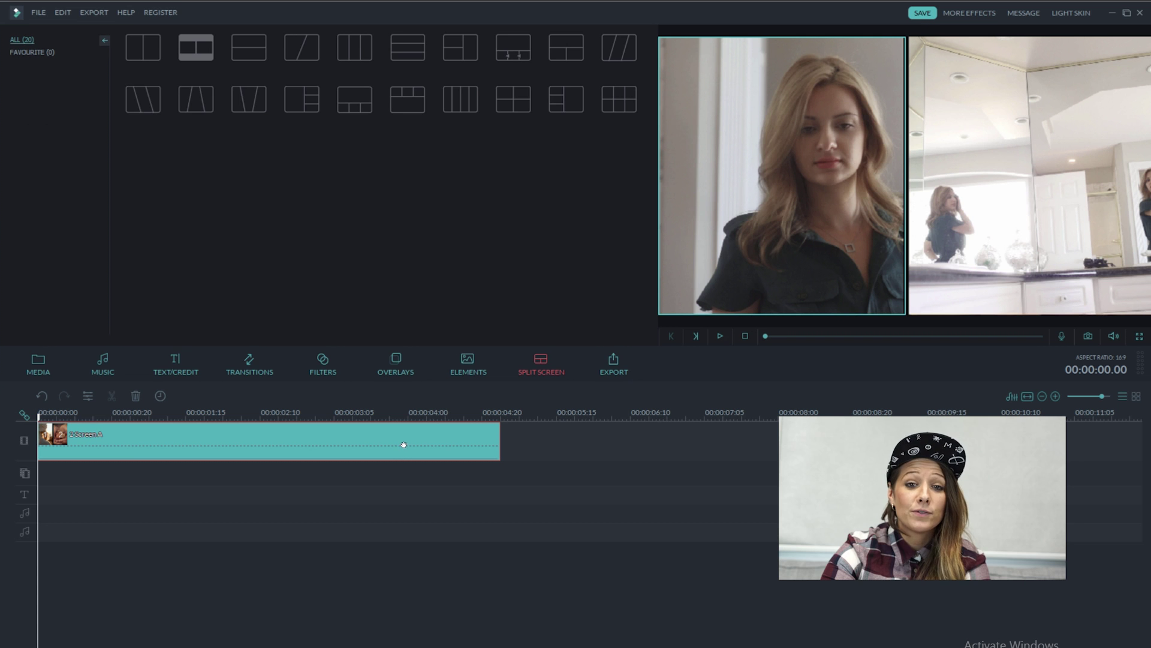
pyautogui.doubleClick(452, 450)
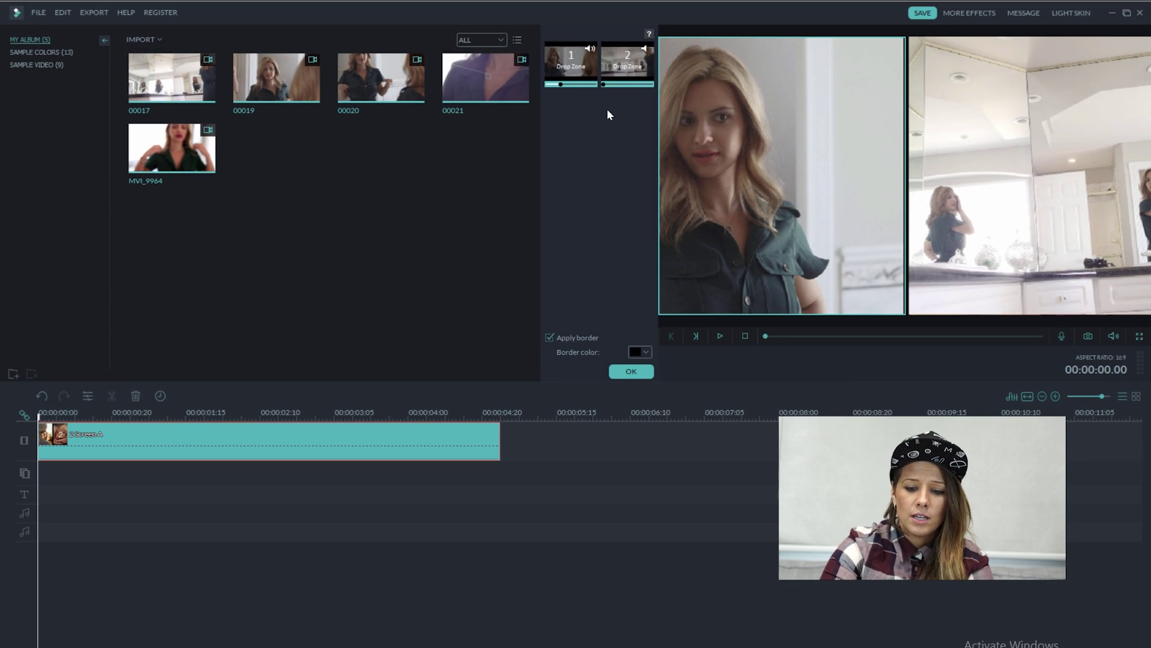
pyautogui.click(650, 368)
pyautogui.press('space')
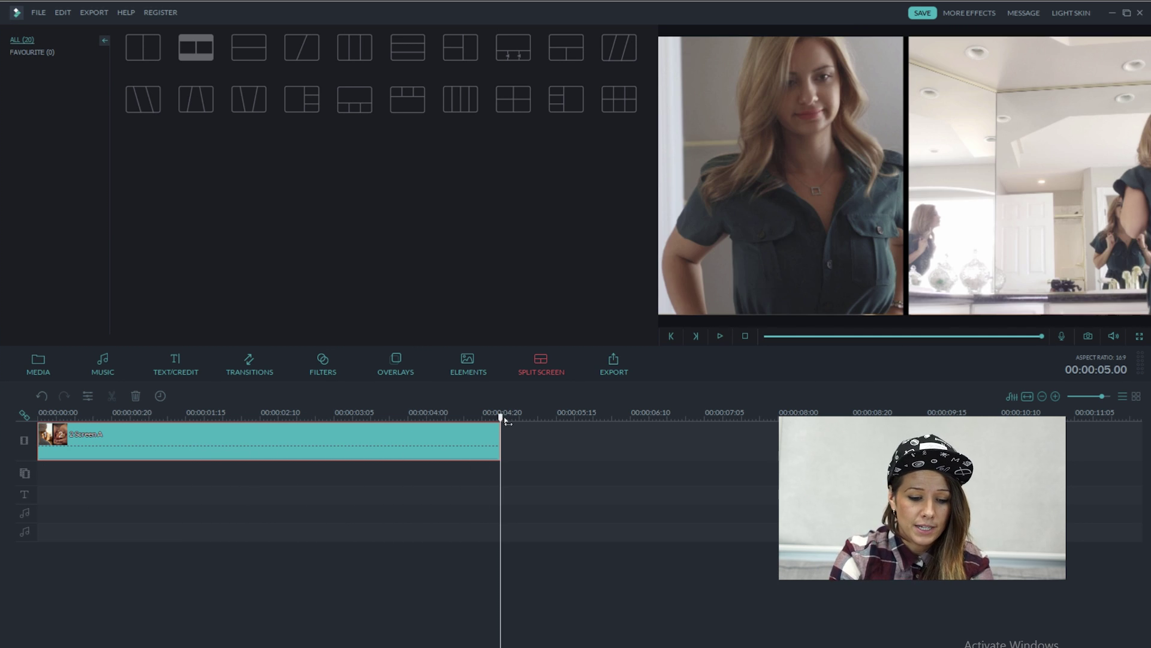
# Step: Add the stacked top/bottom split-screen layout after the first split-screen clip
pyautogui.moveTo(501, 416); pyautogui.dragTo(163, 414)
pyautogui.moveTo(180, 374); pyautogui.dragTo(505, 393)
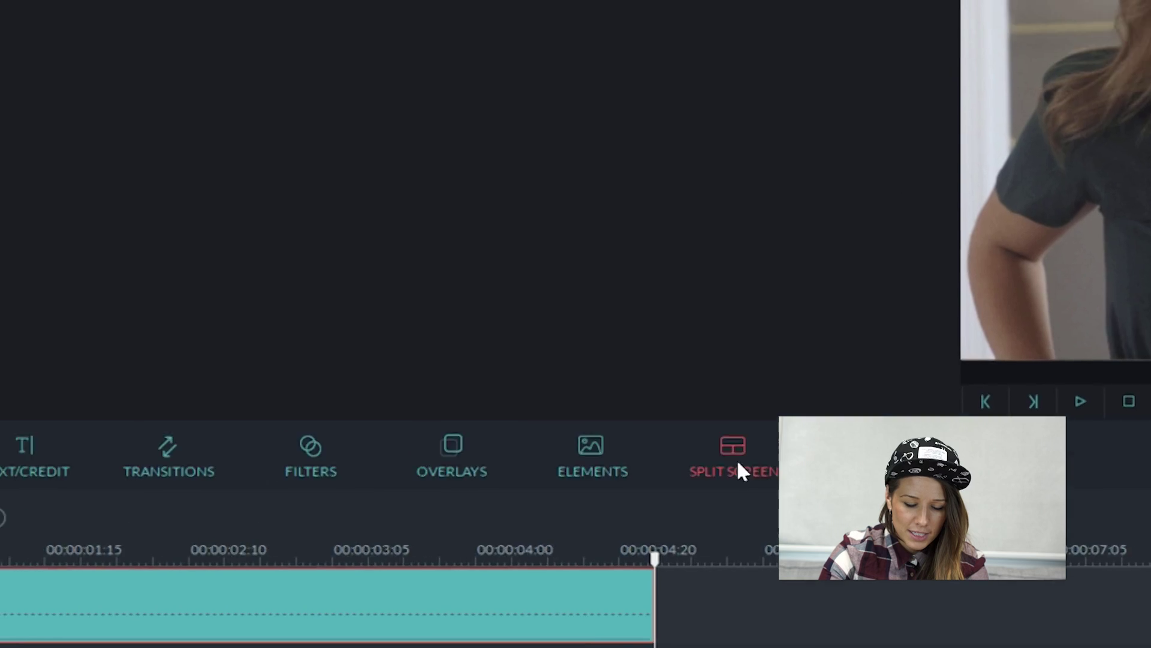
pyautogui.click(581, 257)
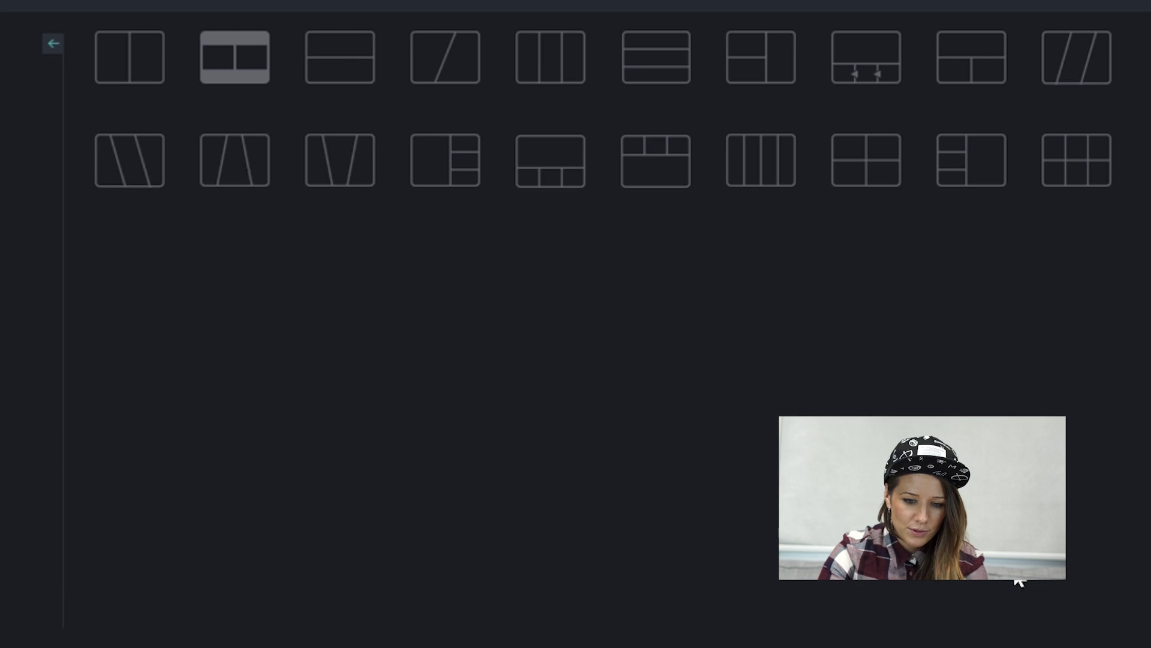
pyautogui.click(374, 79)
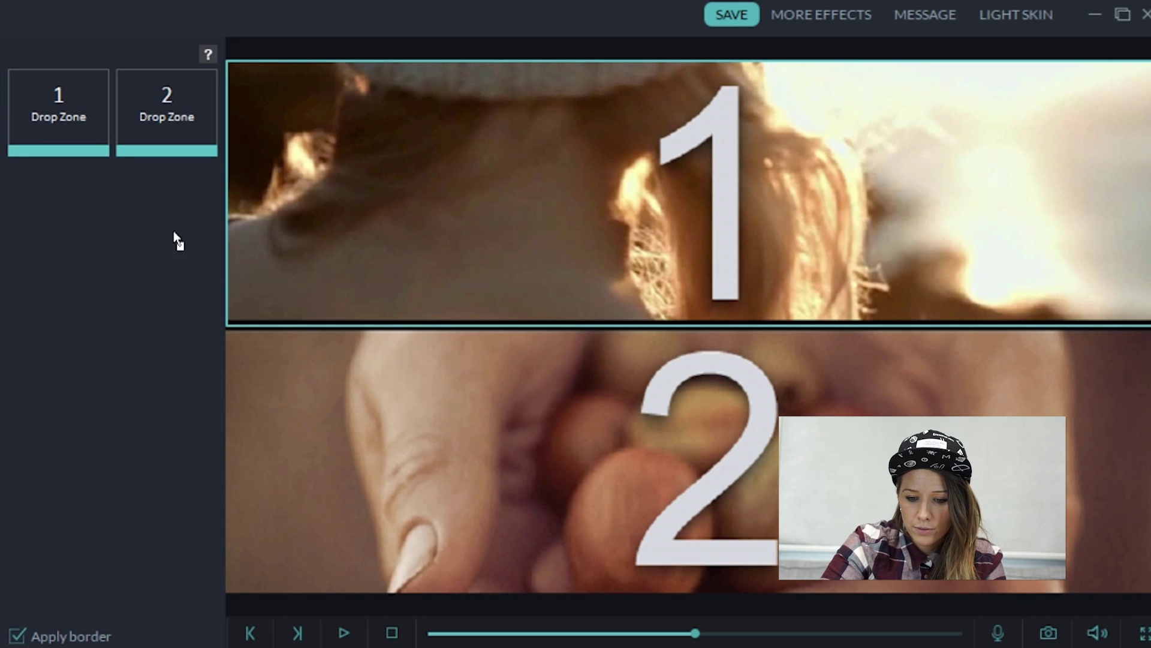
# Step: Fill the lower panel with the necklace close-up and the upper with a lookbook clip, then confirm
pyautogui.moveTo(176, 238); pyautogui.dragTo(166, 108)
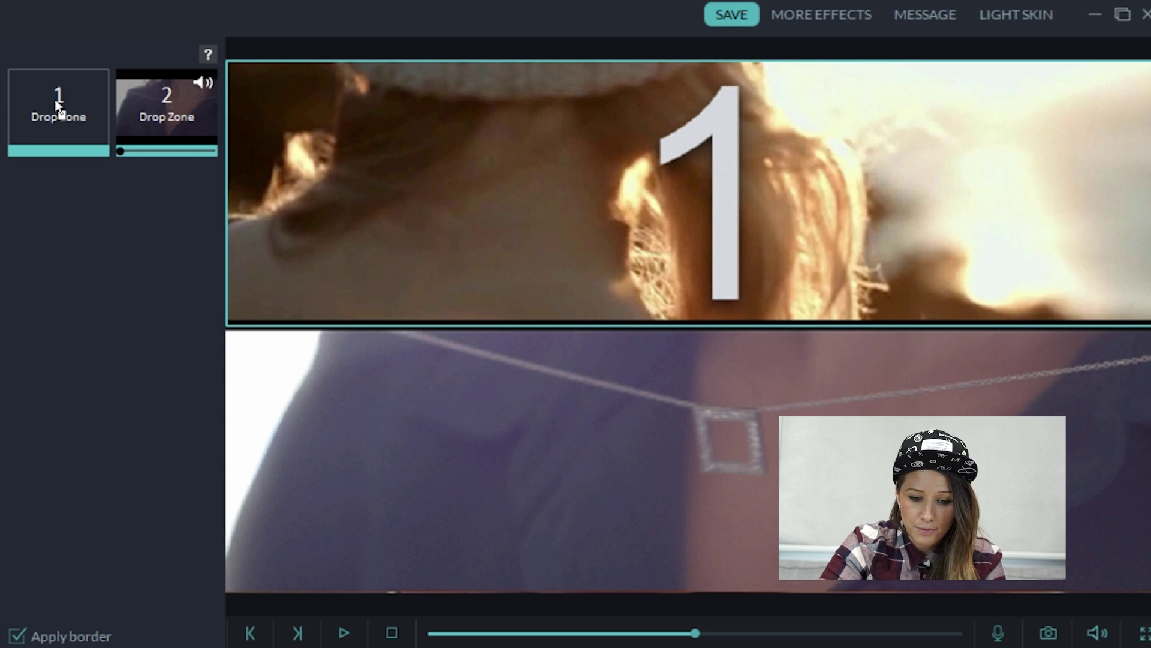
pyautogui.moveTo(58, 108); pyautogui.dragTo(58, 109)
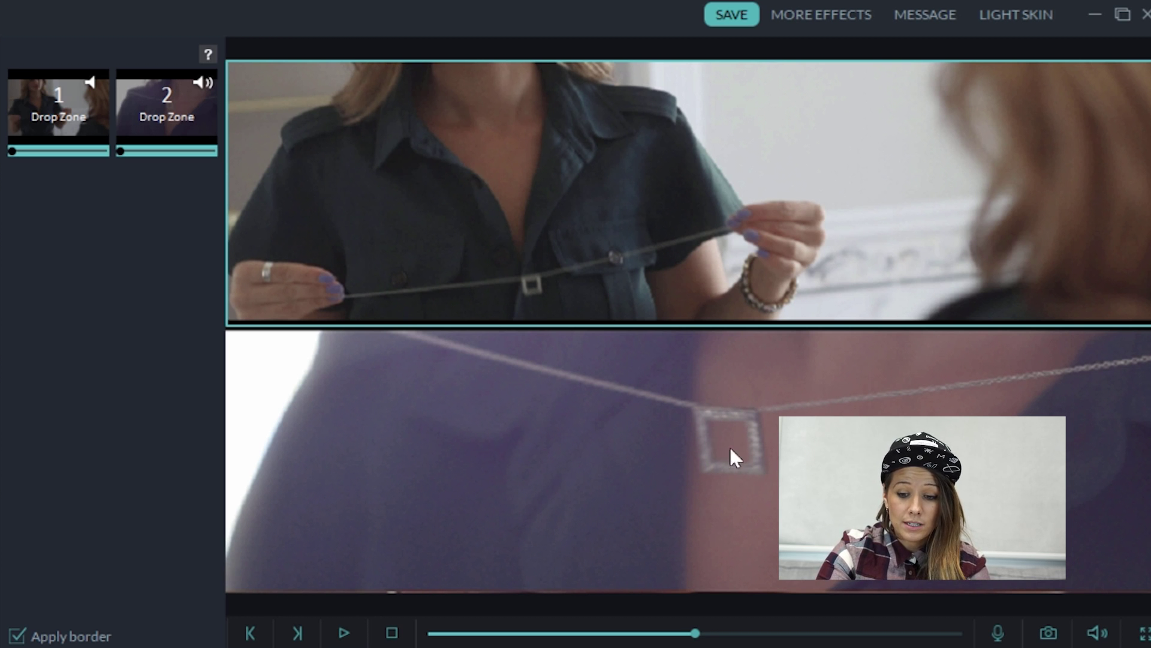
pyautogui.click(737, 551)
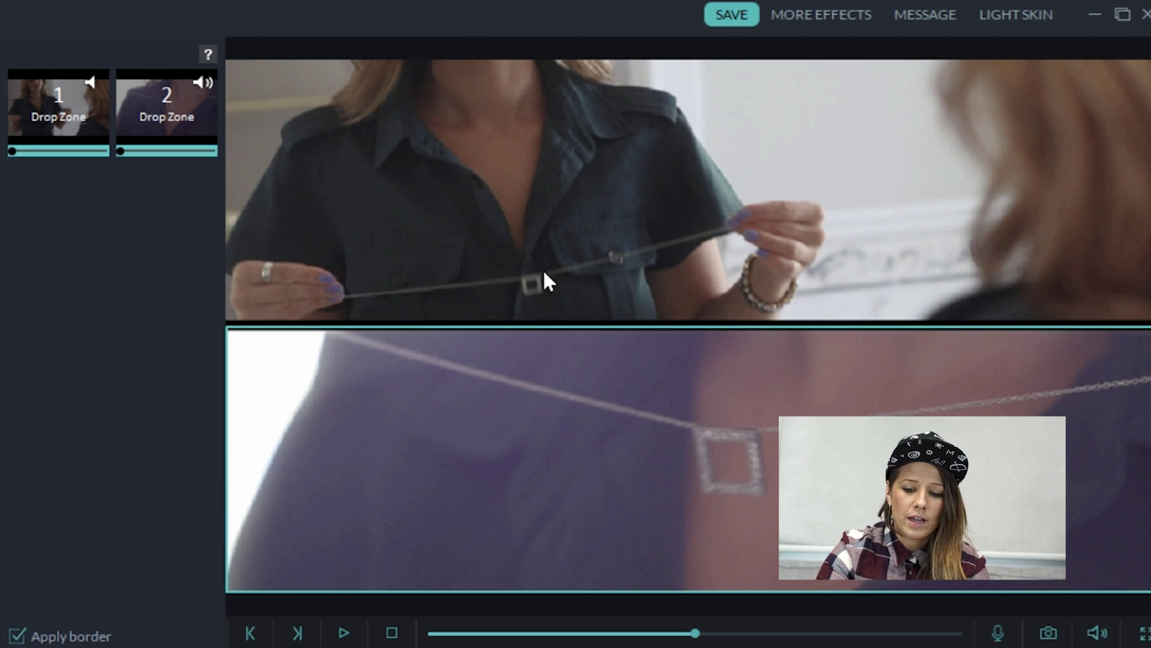
pyautogui.click(610, 226)
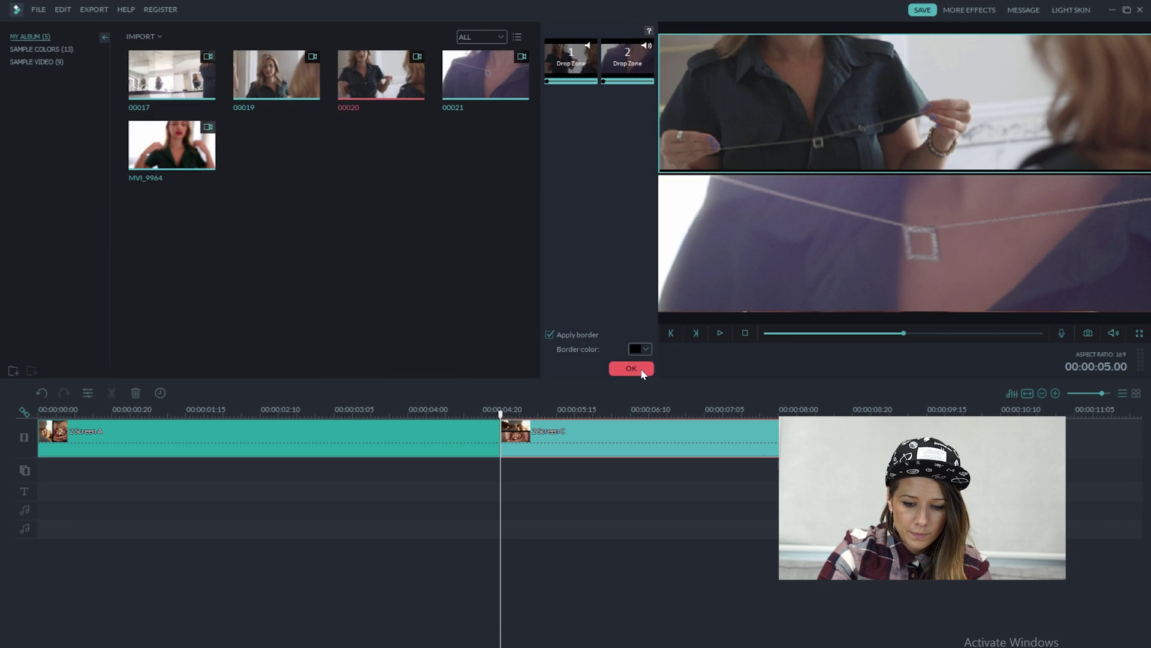
pyautogui.click(509, 457)
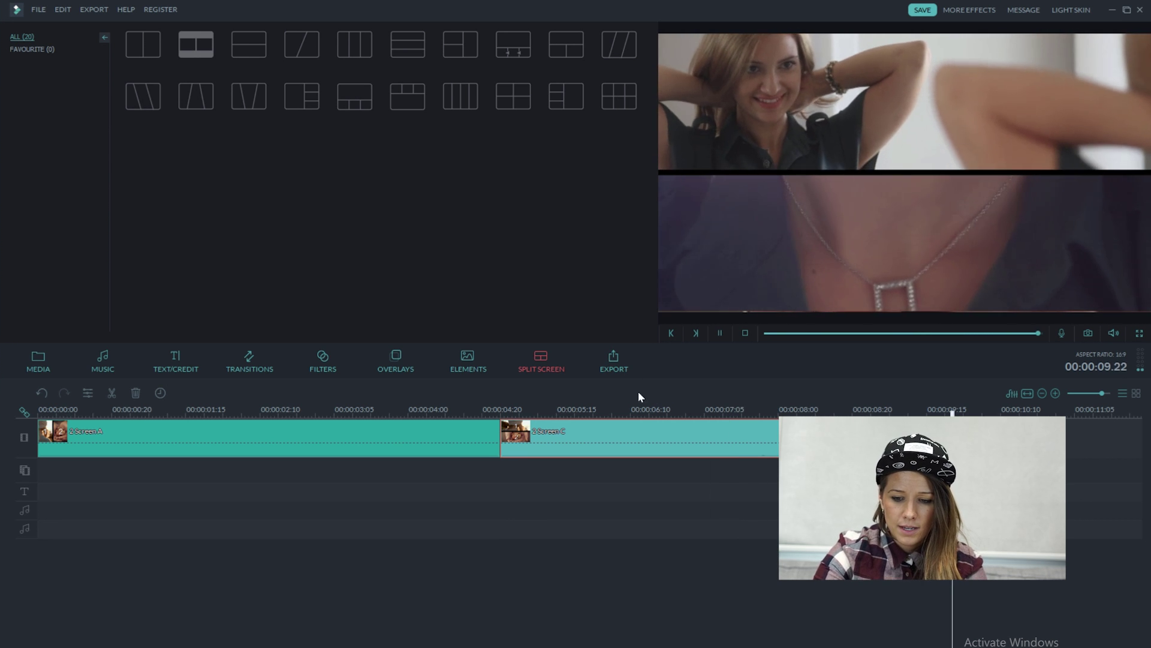
# Step: Move the playhead into the stacked clip and drag the top panel's footage down to show her face
pyautogui.click(501, 413)
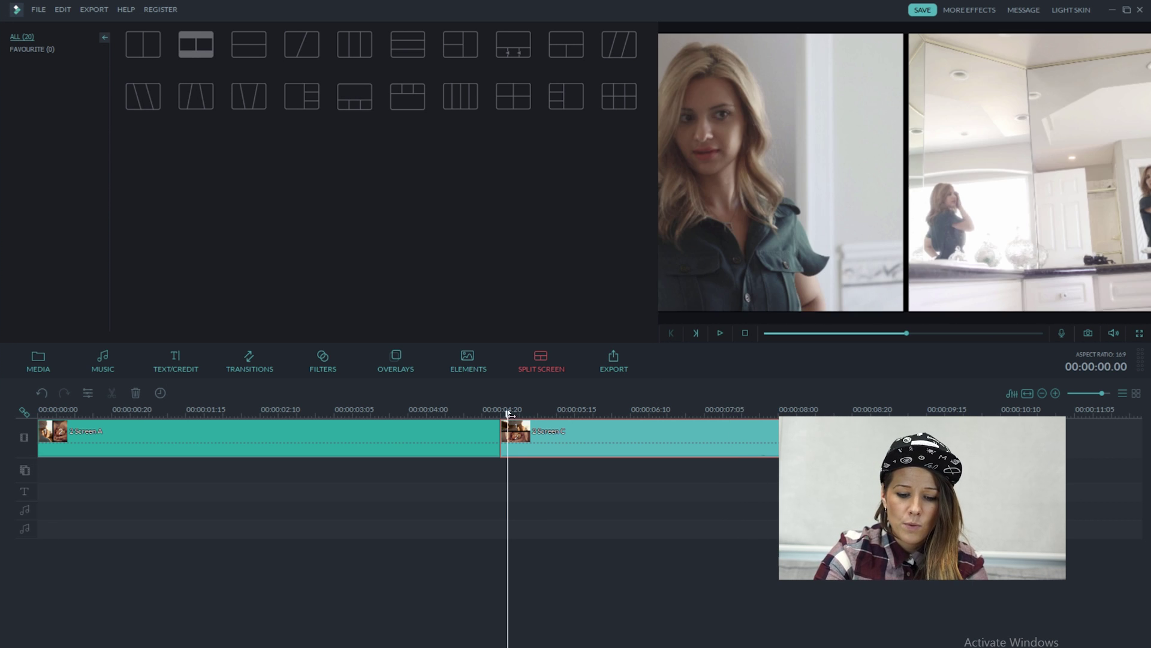
pyautogui.click(508, 413)
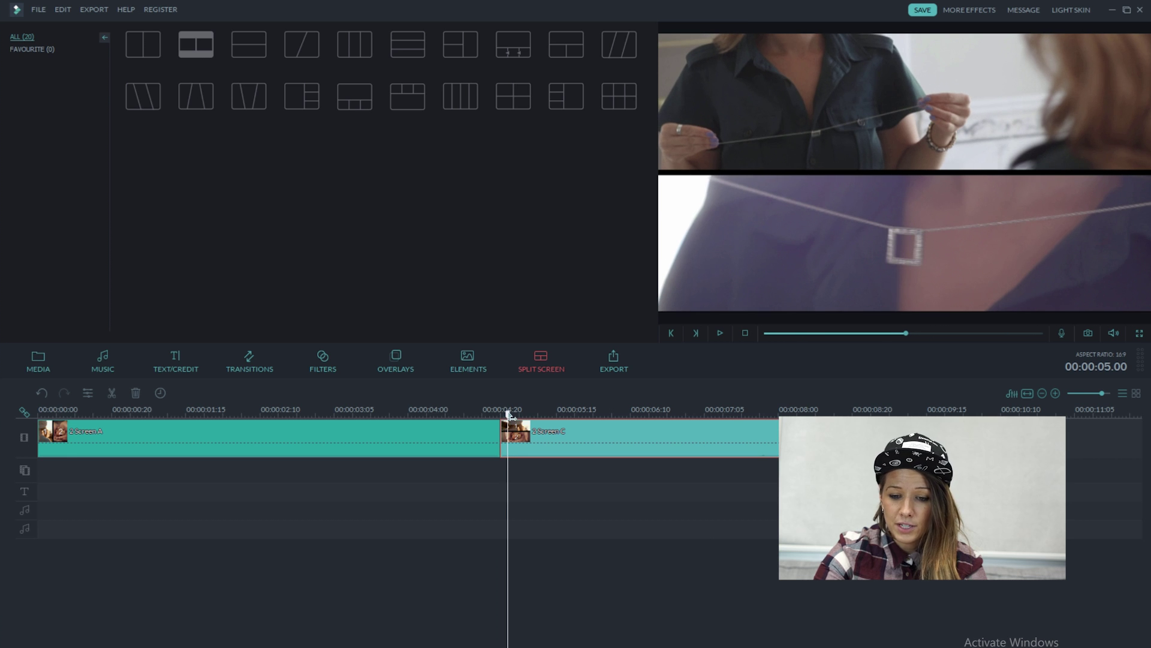
pyautogui.moveTo(509, 413); pyautogui.dragTo(617, 368)
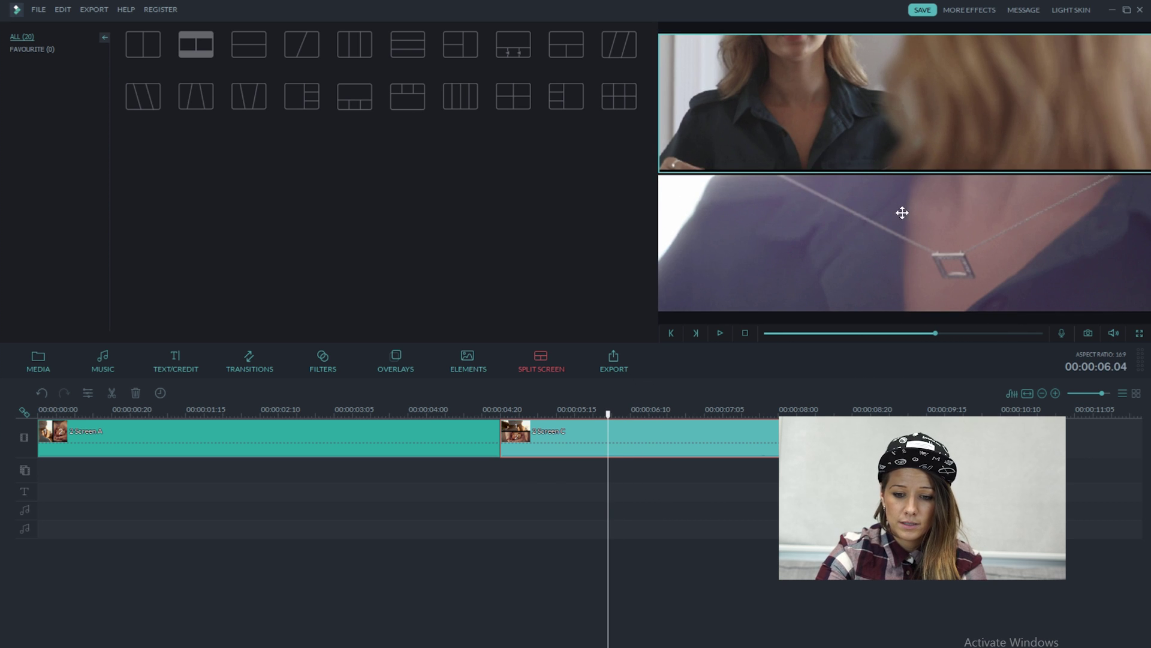
pyautogui.moveTo(901, 48); pyautogui.dragTo(901, 93)
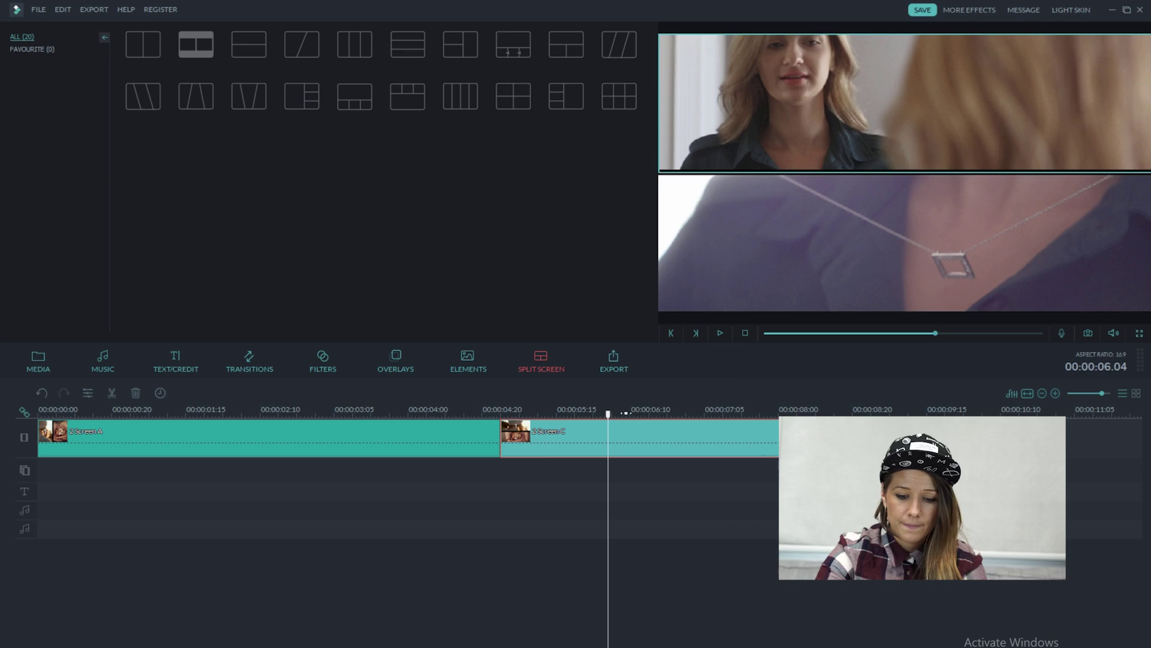